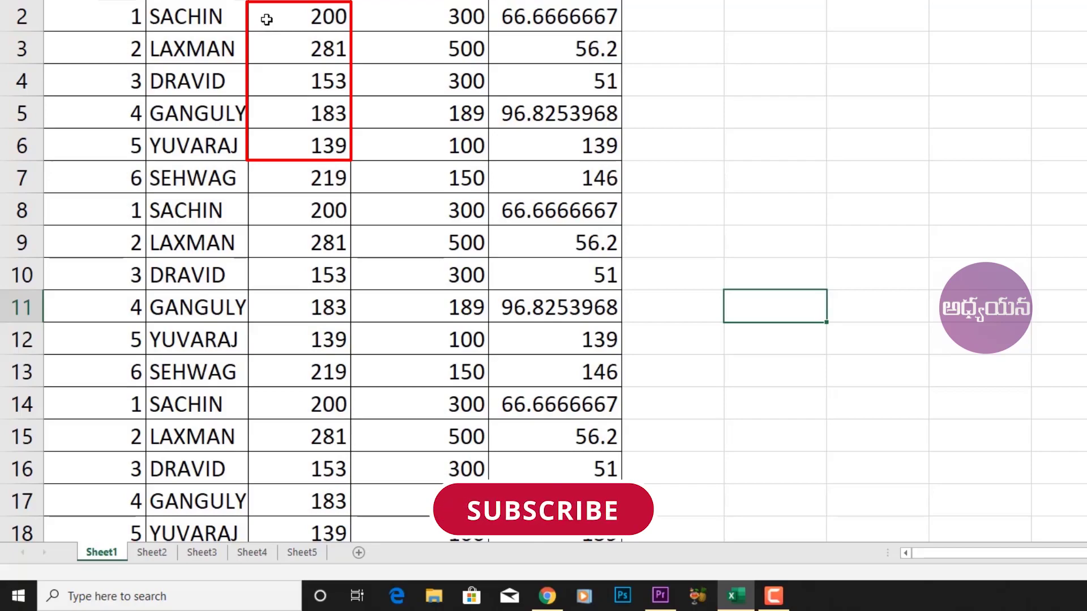
Select the five scores in C2:C6 so the status bar shows average 191.2, count 5, sum 956
click(282, 13)
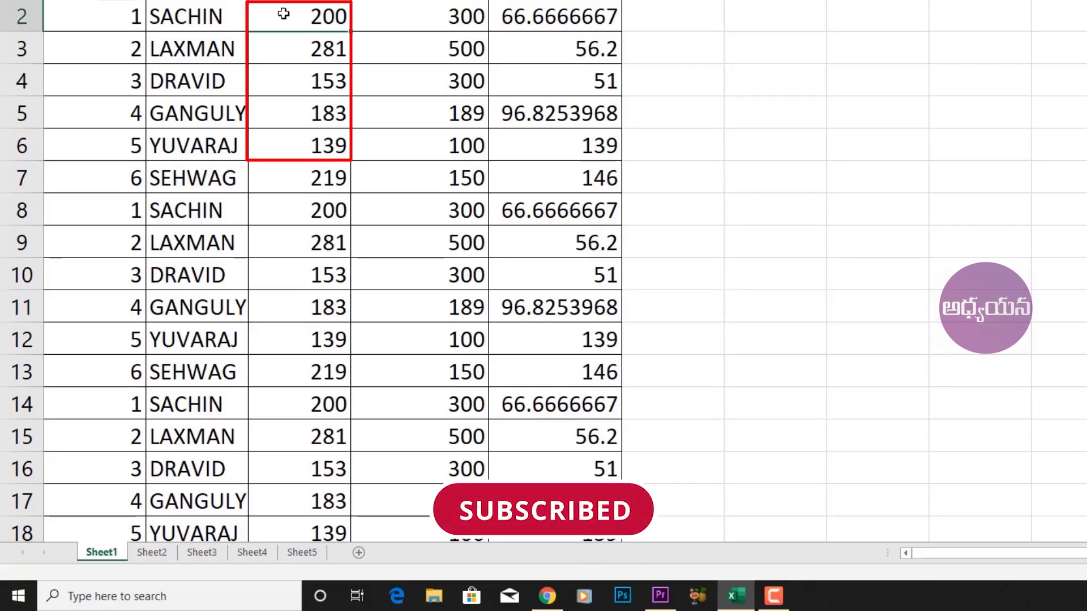
drag(282, 14, 283, 145)
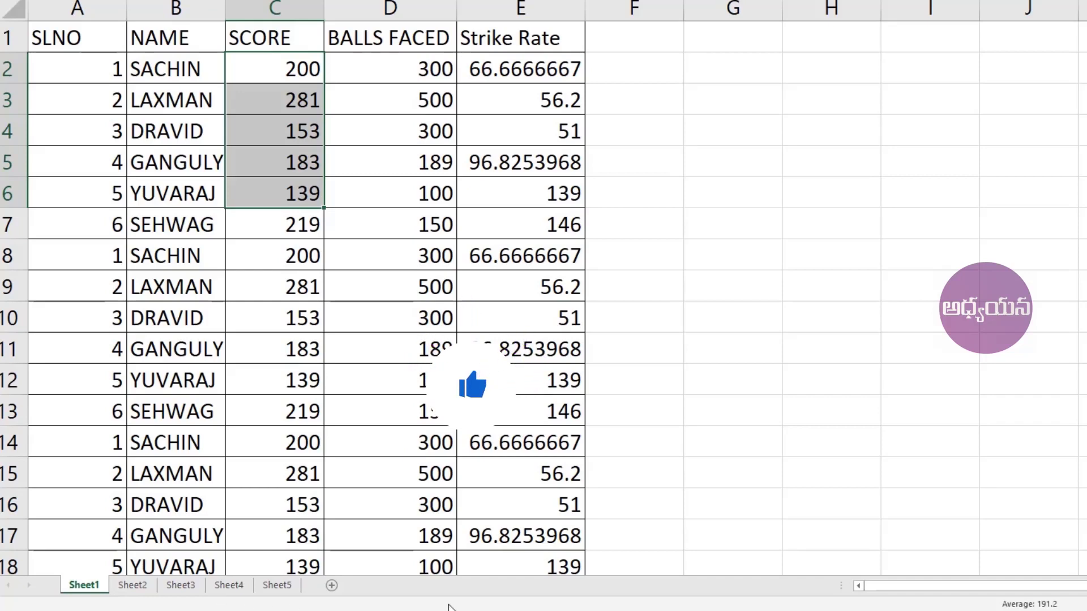
Add Minimum and Maximum to the status bar, showing Min 139 and Max 281
right_click(462, 603)
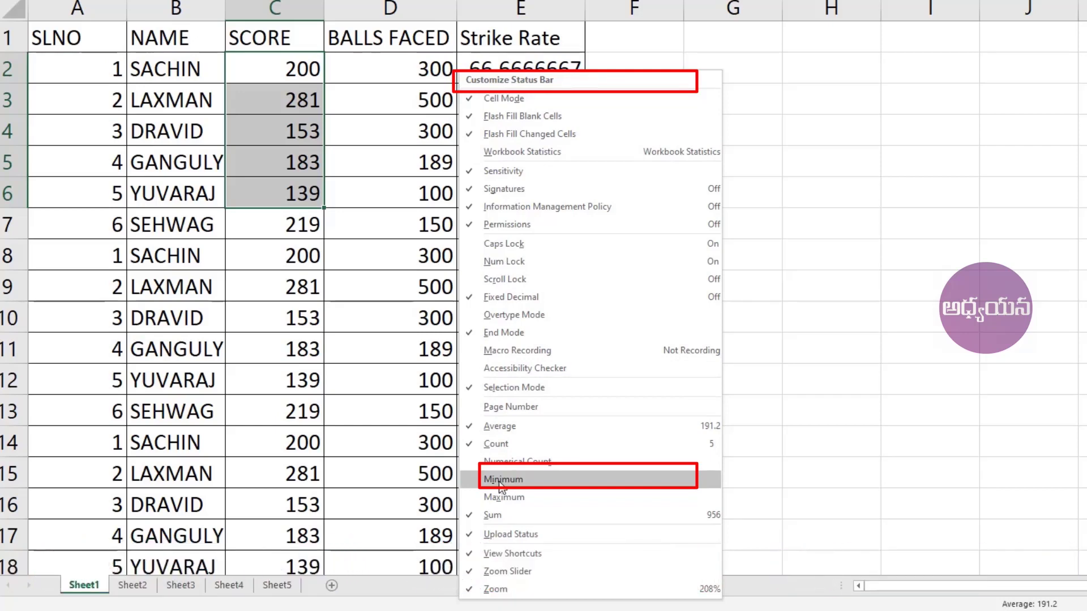
click(501, 485)
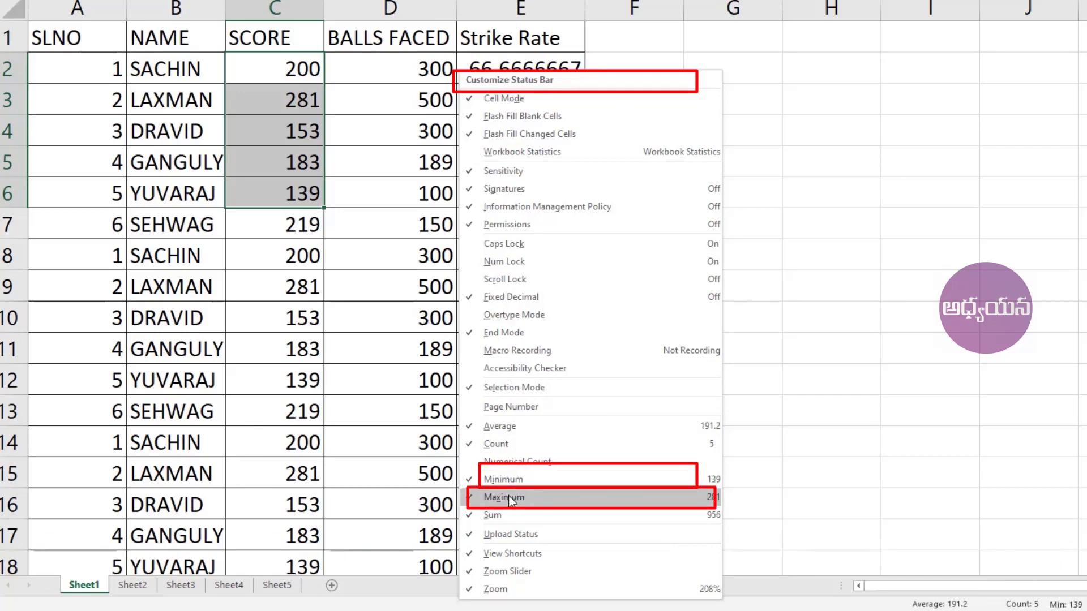
click(742, 492)
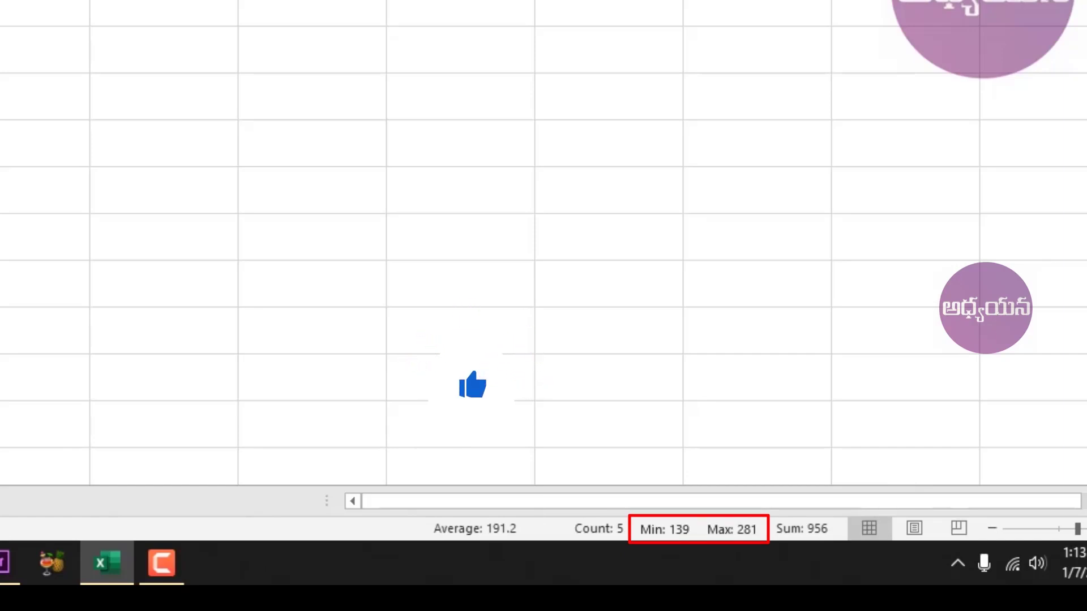
Tick Caps Lock in the status bar customization list
right_click(97, 532)
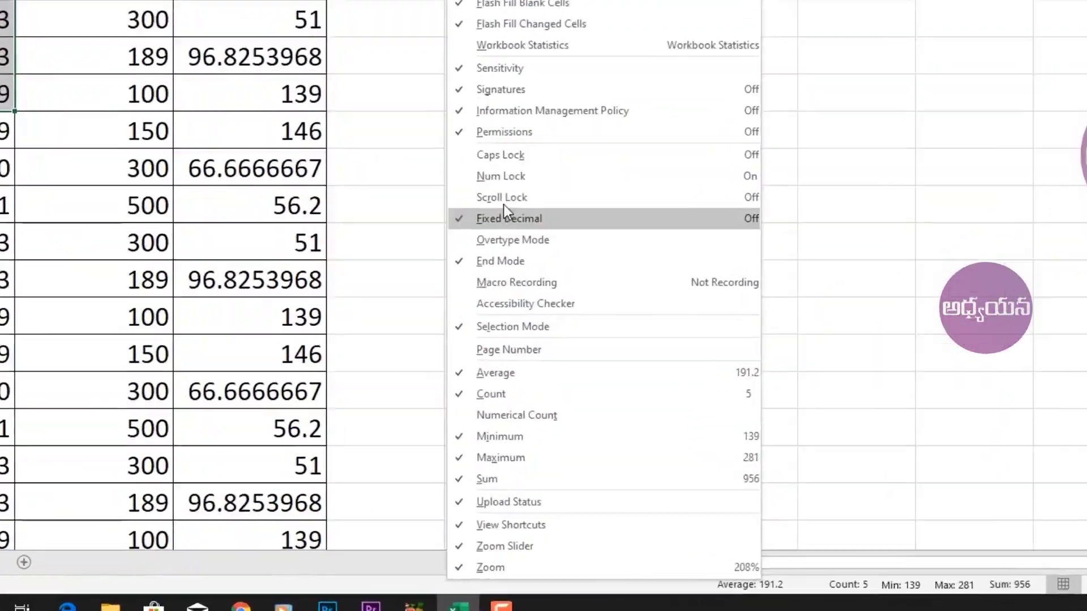
click(453, 44)
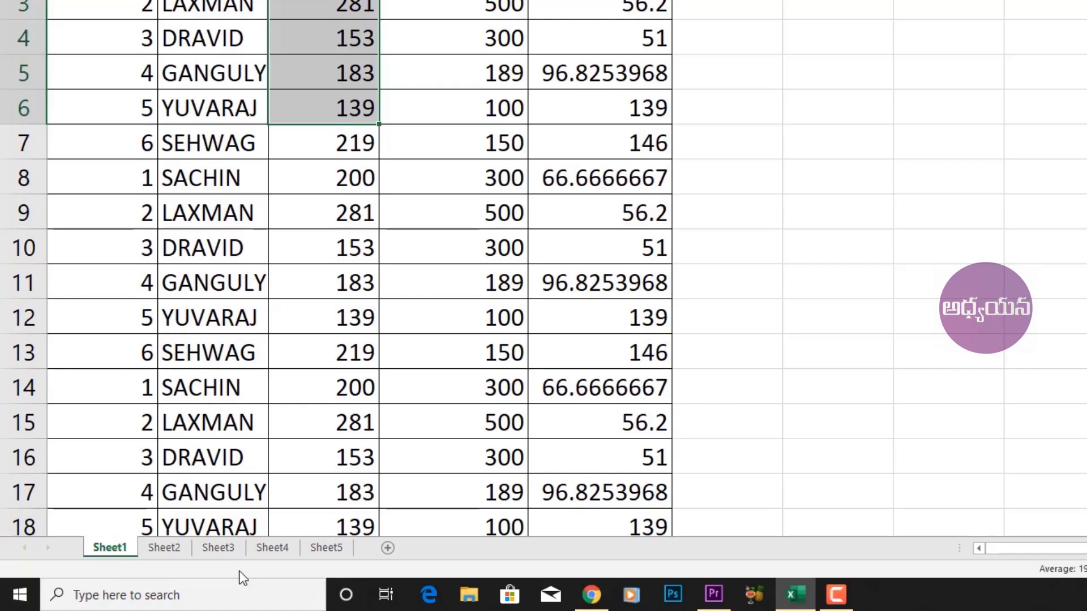
Turn Caps Lock on to show its indicator, then switch Num Lock off to test its indicator
key(Caps_Lock)
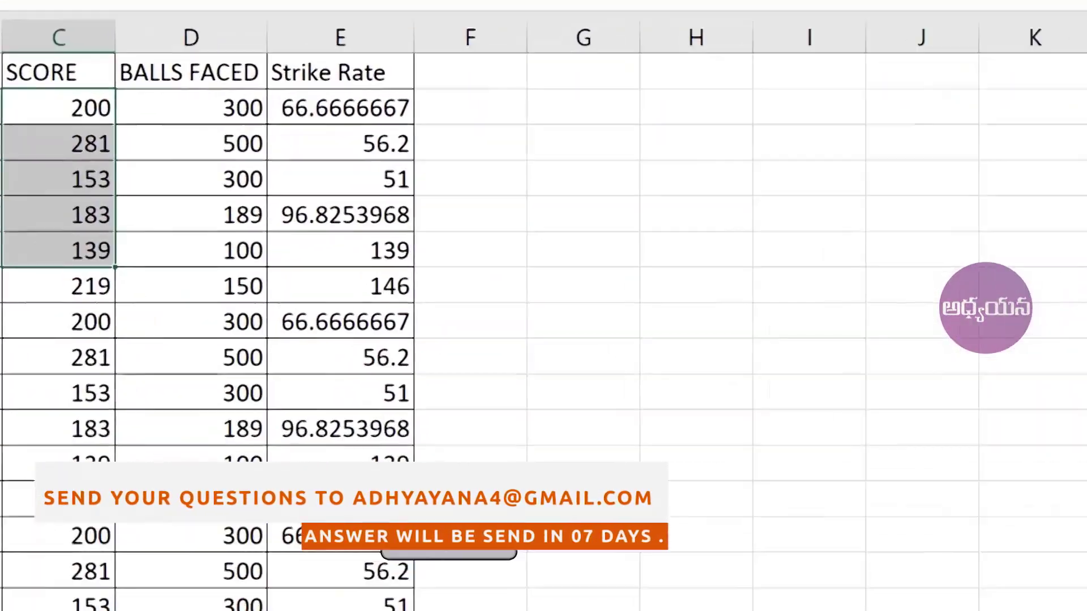
right_click(631, 582)
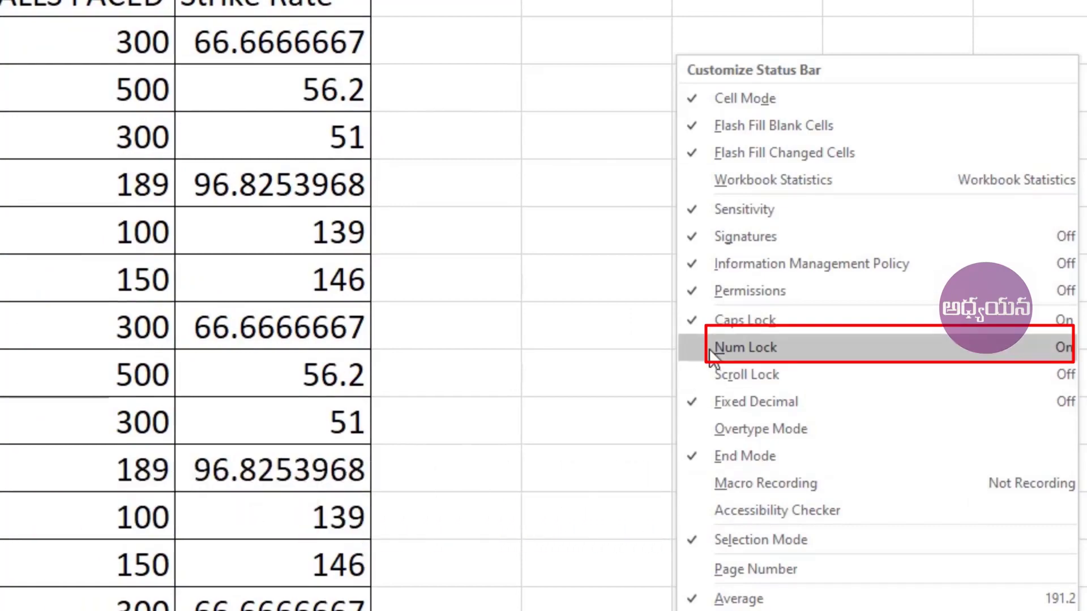
key(Escape)
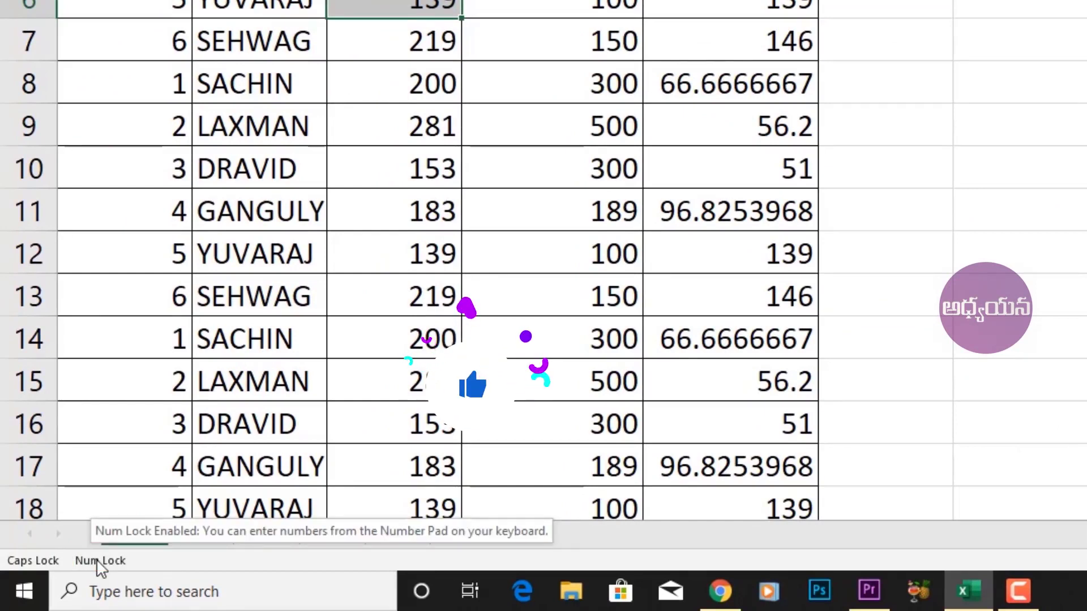
key(Num_Lock)
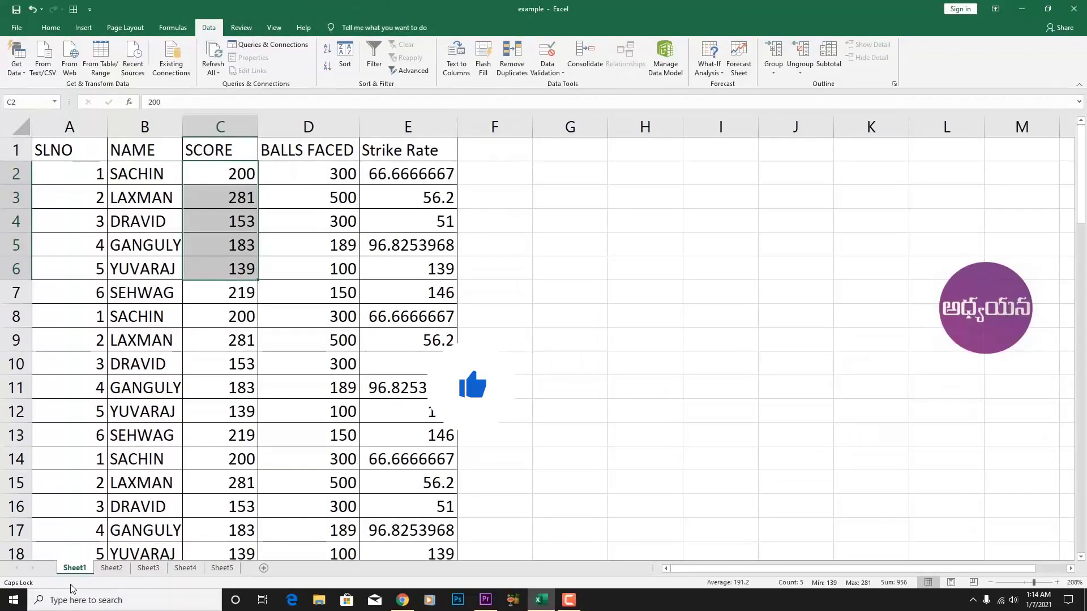
Hide and then restore the Zoom Slider beside the 208% zoom level in the status bar
right_click(637, 580)
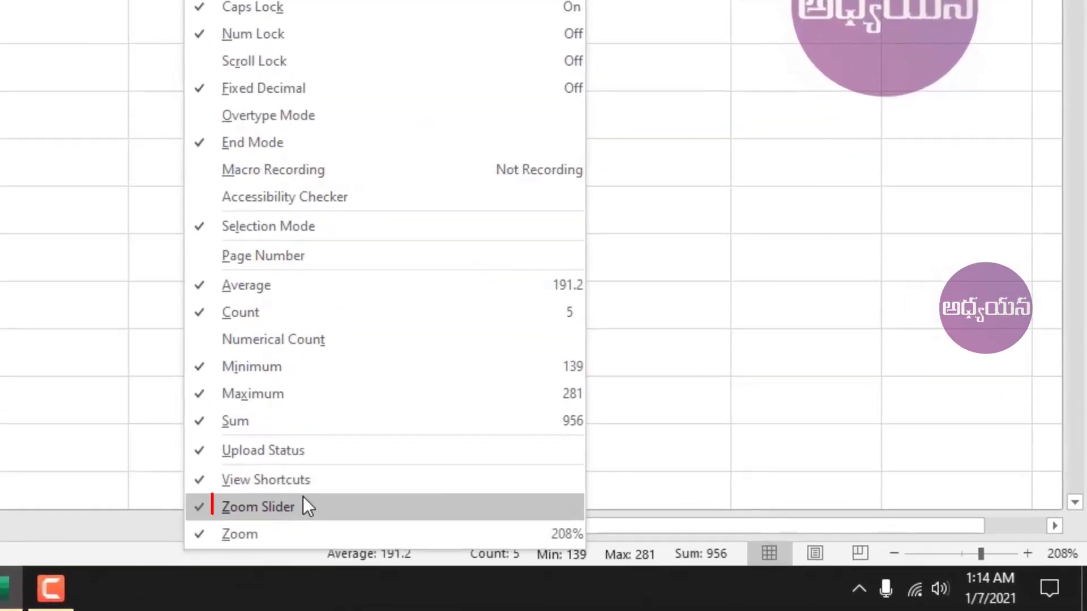
click(304, 497)
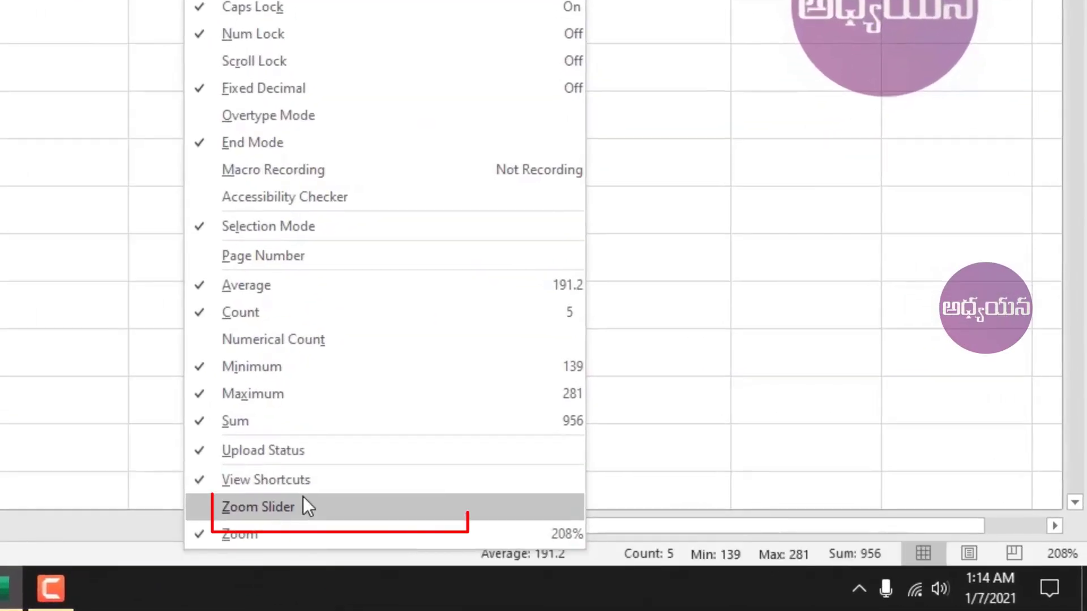
click(290, 504)
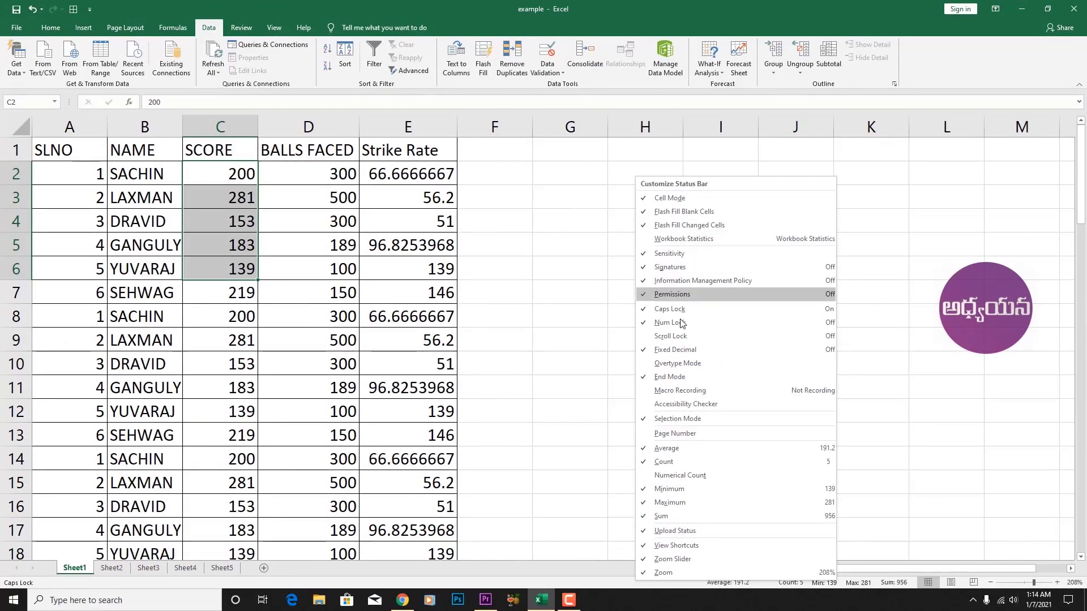
Close the status bar customization list, leaving Caps Lock, Min and Max displayed
click(579, 583)
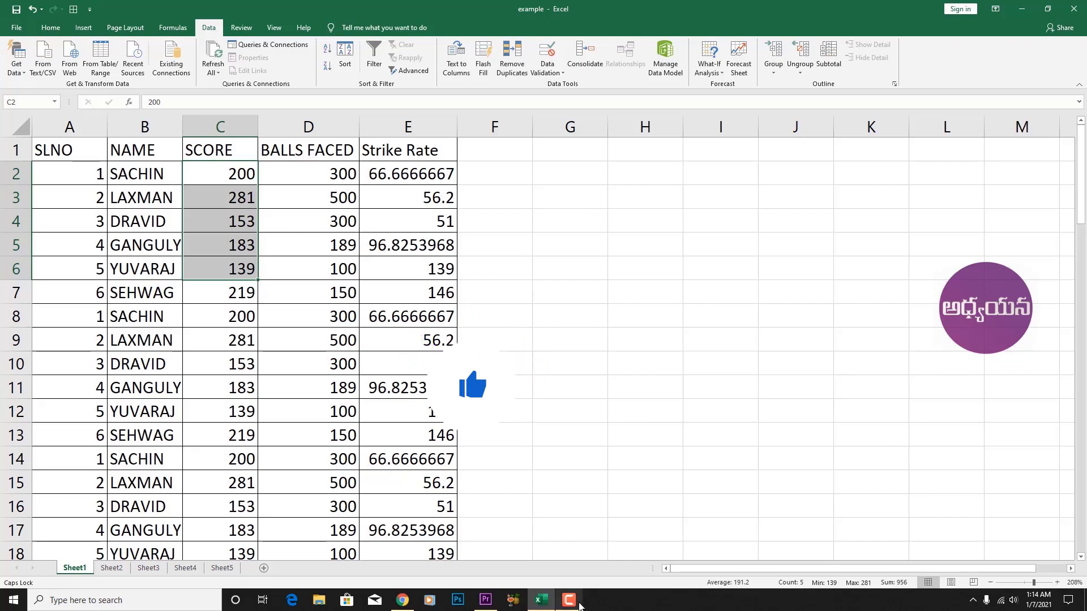
click(569, 600)
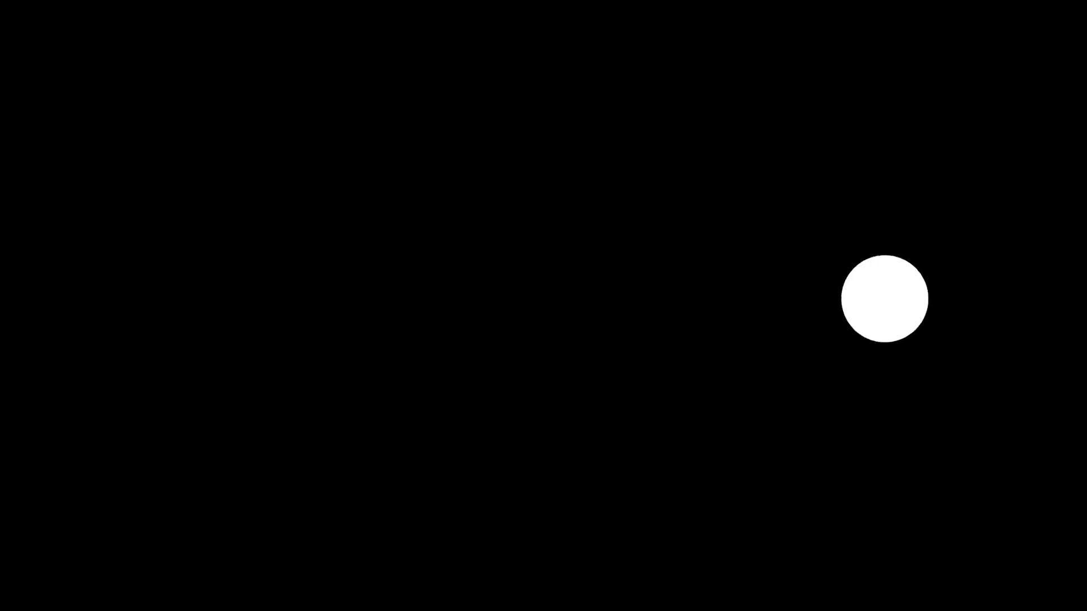